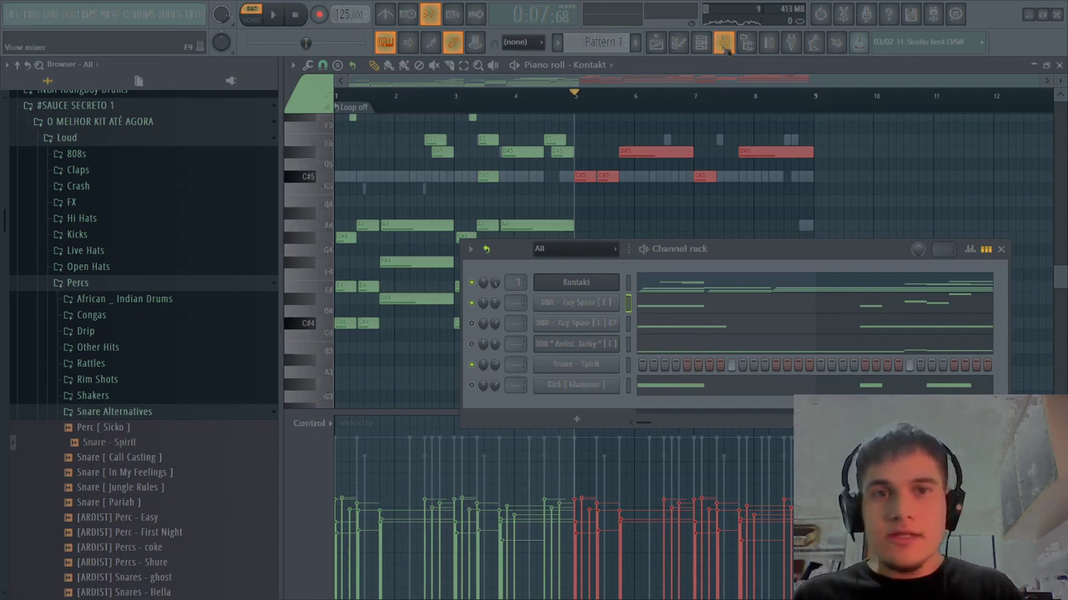
Route the 808 - Zay Spinz [ C ] channel to mixer insert 2
{"action": "left_click", "coordinate": [725, 43]}
{"action": "left_click", "coordinate": [408, 125]}
{"action": "right_click", "coordinate": [422, 75]}
{"action": "left_click", "coordinate": [601, 195]}
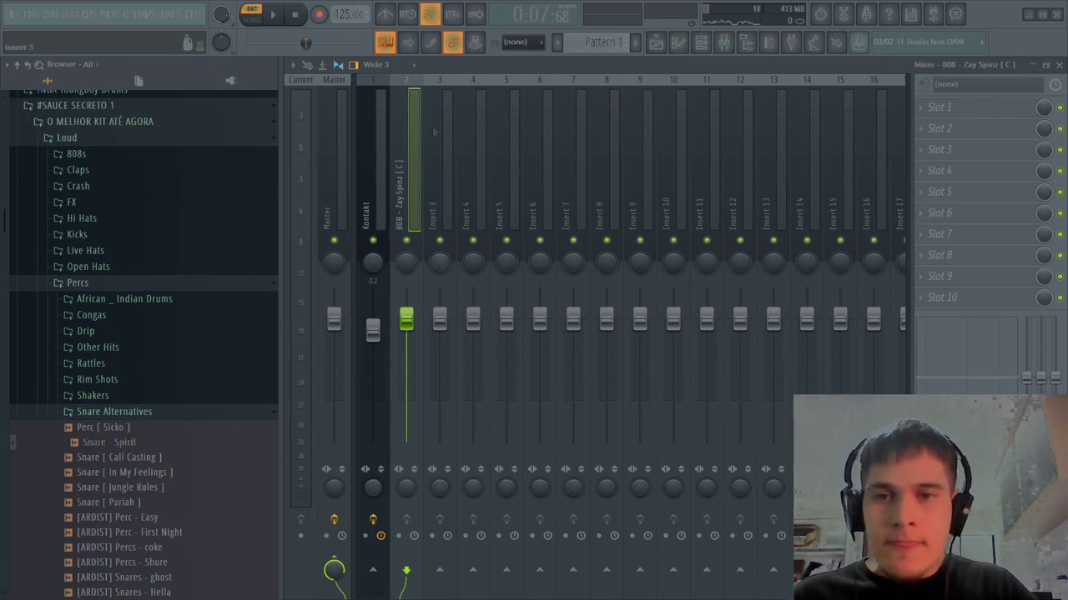
Play the pattern and adjust the 808 - Zay Spinz [ C ] channel's volume in the channel rack by ear
{"action": "key", "text": "space"}
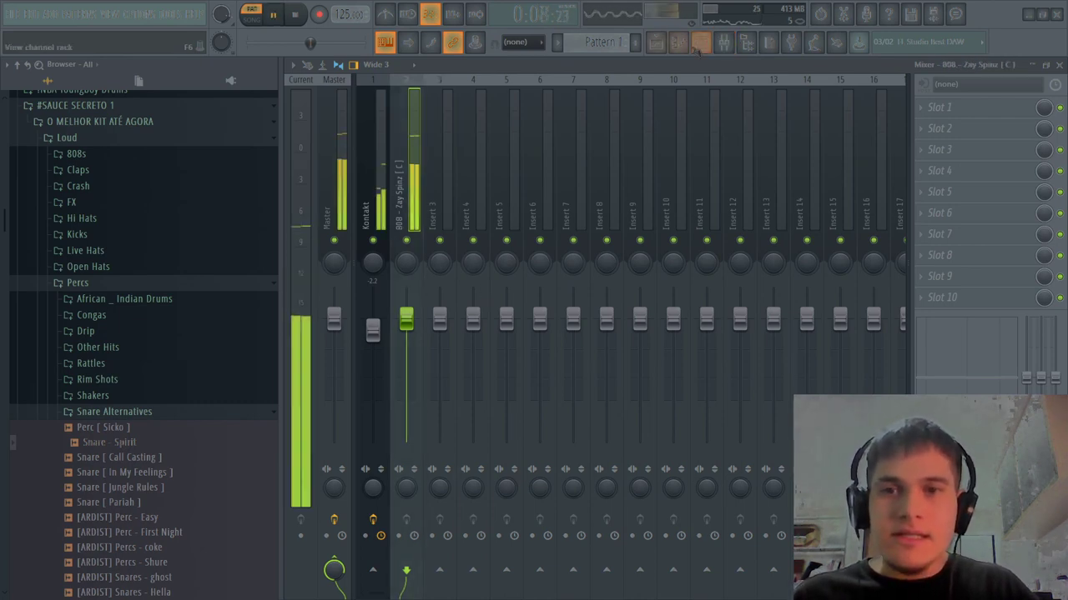
{"action": "key", "text": "F6"}
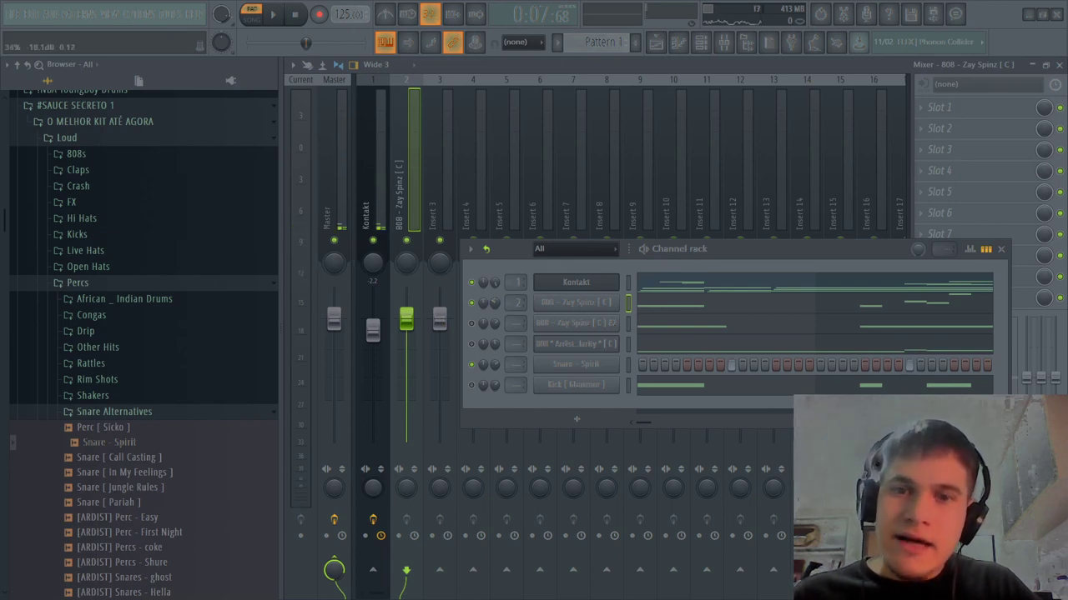
{"action": "key", "text": "space"}
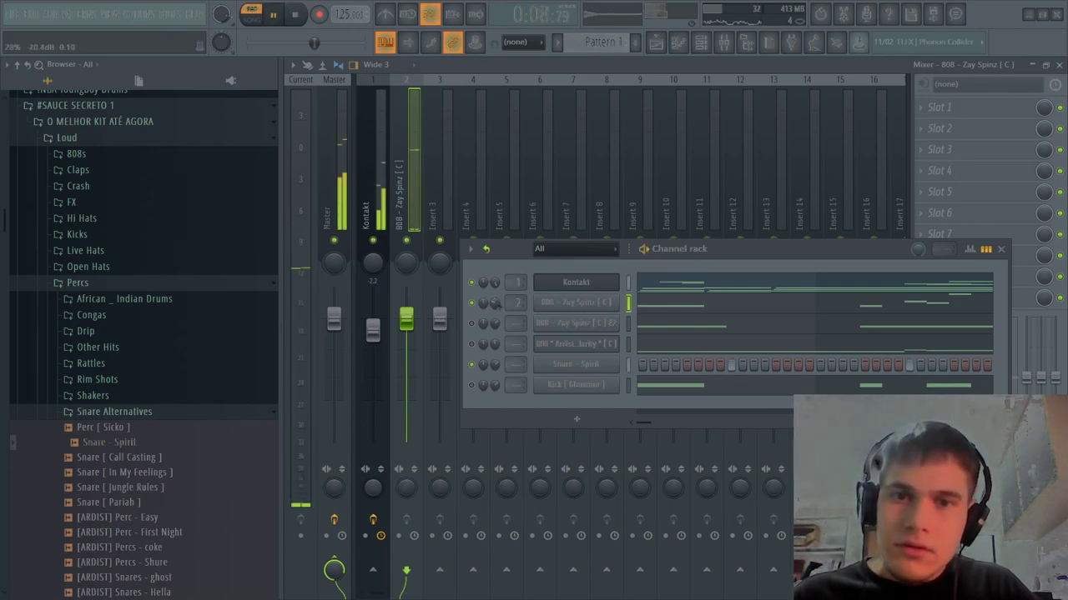
{"action": "key", "text": "space"}
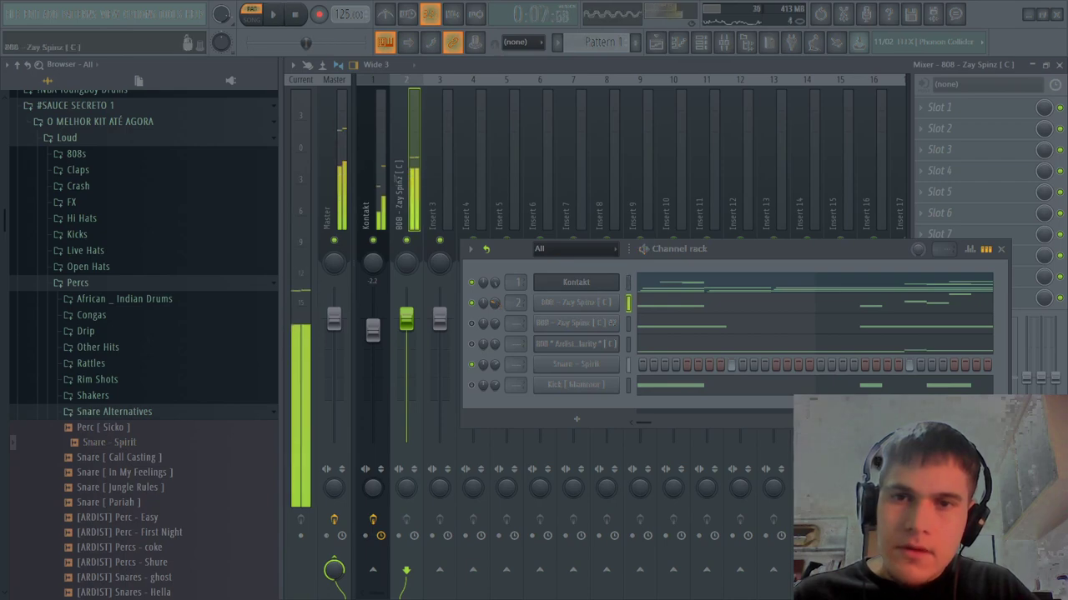
{"action": "key", "text": "F6"}
Add Fruity Parametric EQ 2 to slot 1 of the 808 insert and load its 20Hz + 18kHz cut preset
{"action": "left_click", "coordinate": [939, 106]}
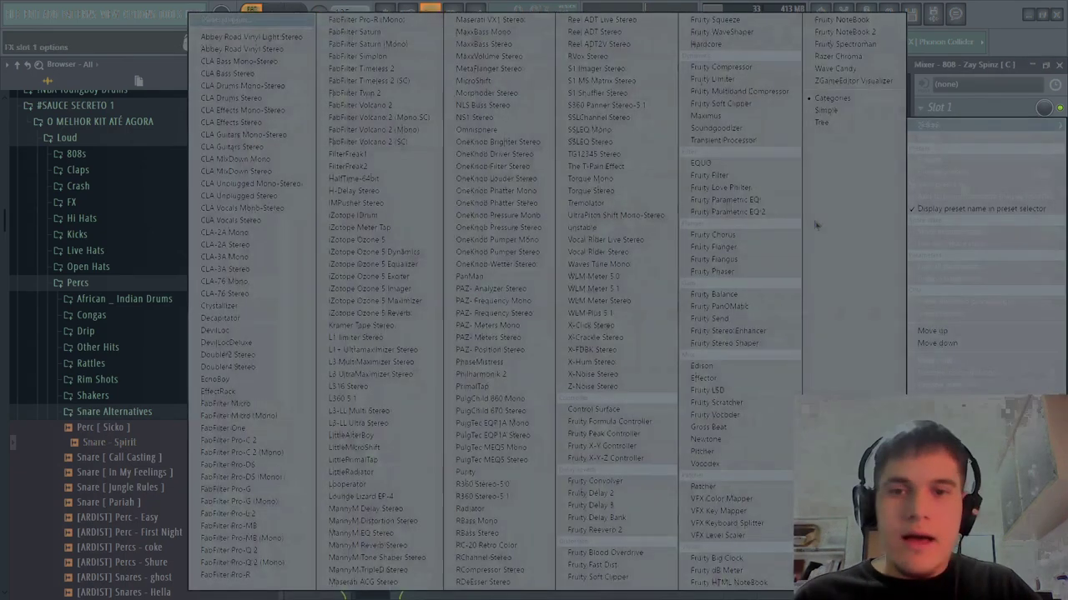
{"action": "left_click", "coordinate": [762, 215]}
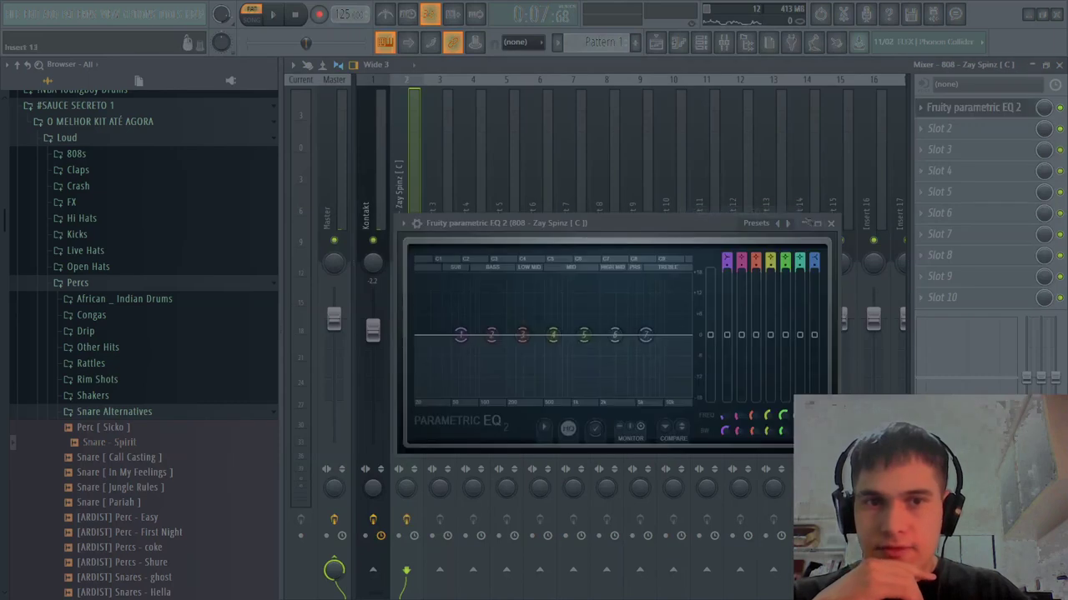
{"action": "right_click", "coordinate": [780, 225]}
{"action": "left_click", "coordinate": [815, 256]}
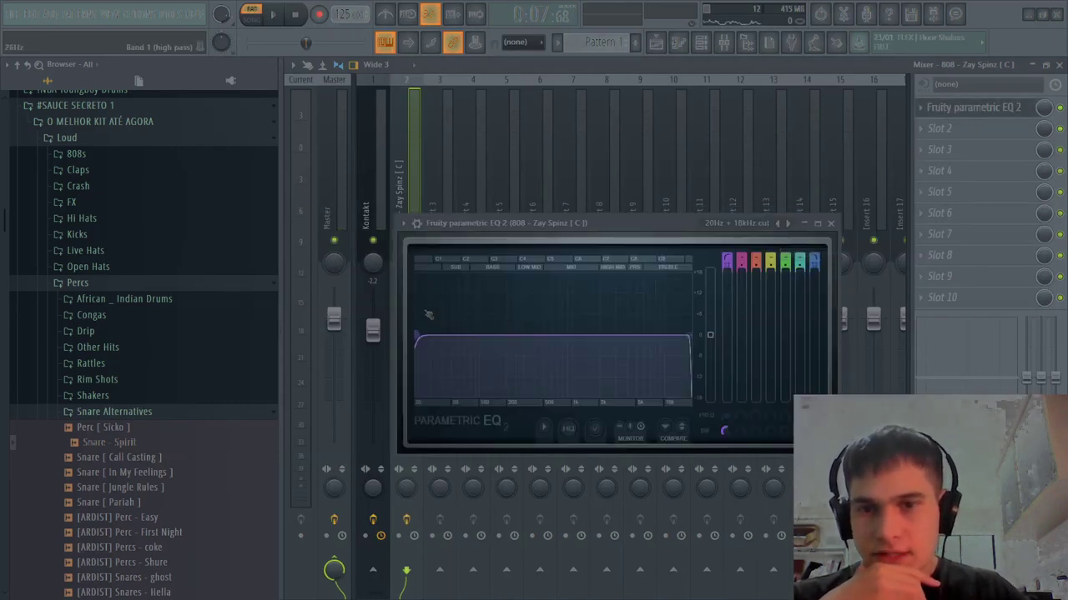
{"action": "right_click", "coordinate": [781, 226]}
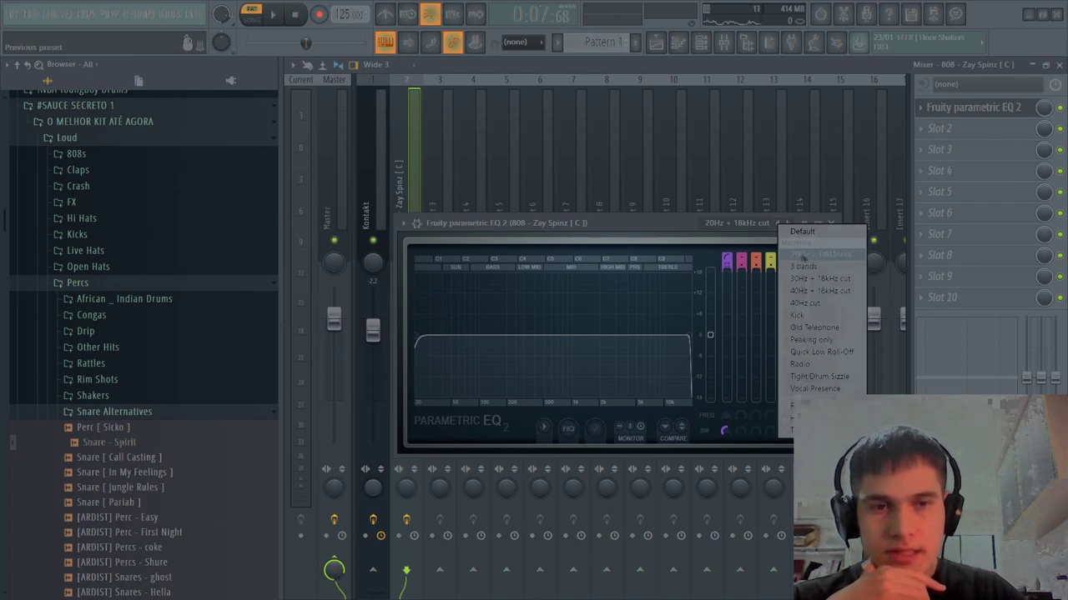
{"action": "left_click", "coordinate": [805, 254]}
{"action": "left_click", "coordinate": [831, 223]}
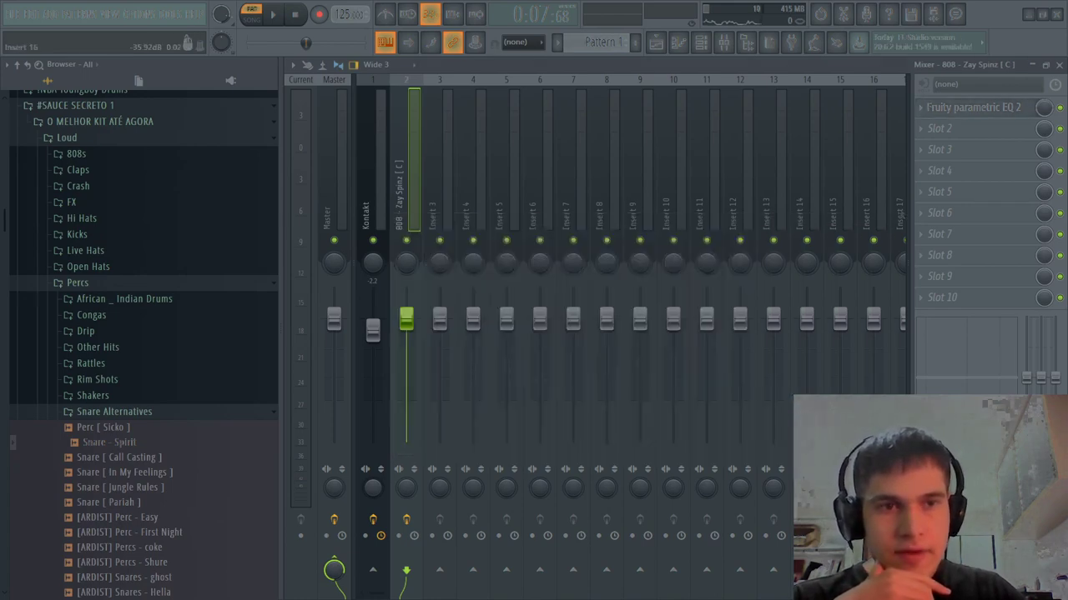
Add a second Fruity Parametric EQ 2 to slot 2 and play the pattern through its spectrum display
{"action": "left_click", "coordinate": [920, 128]}
{"action": "mouse_move", "coordinate": [933, 146]}
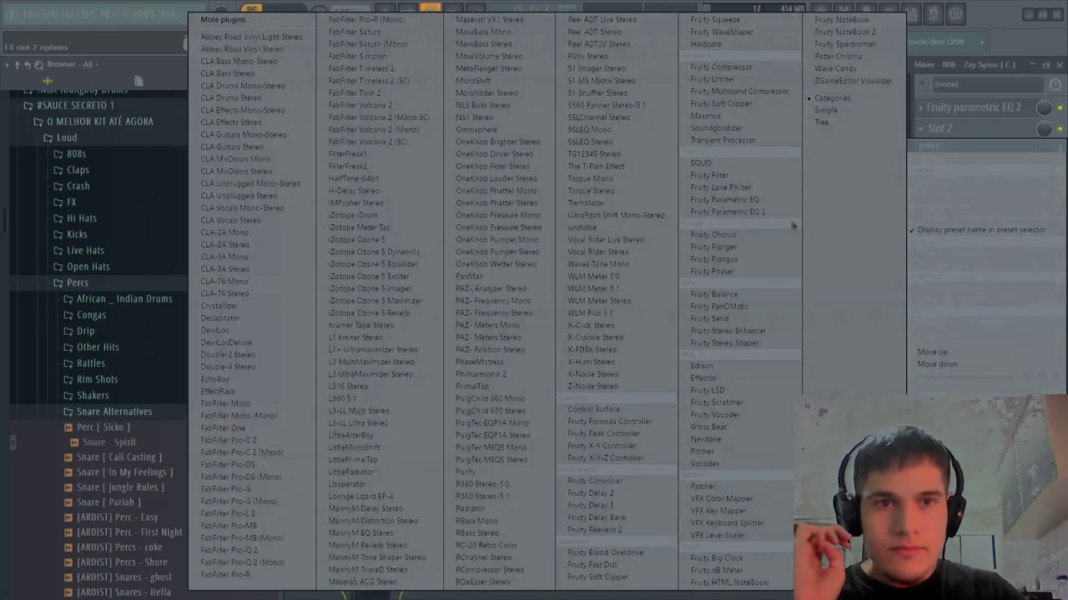
{"action": "left_click", "coordinate": [727, 211]}
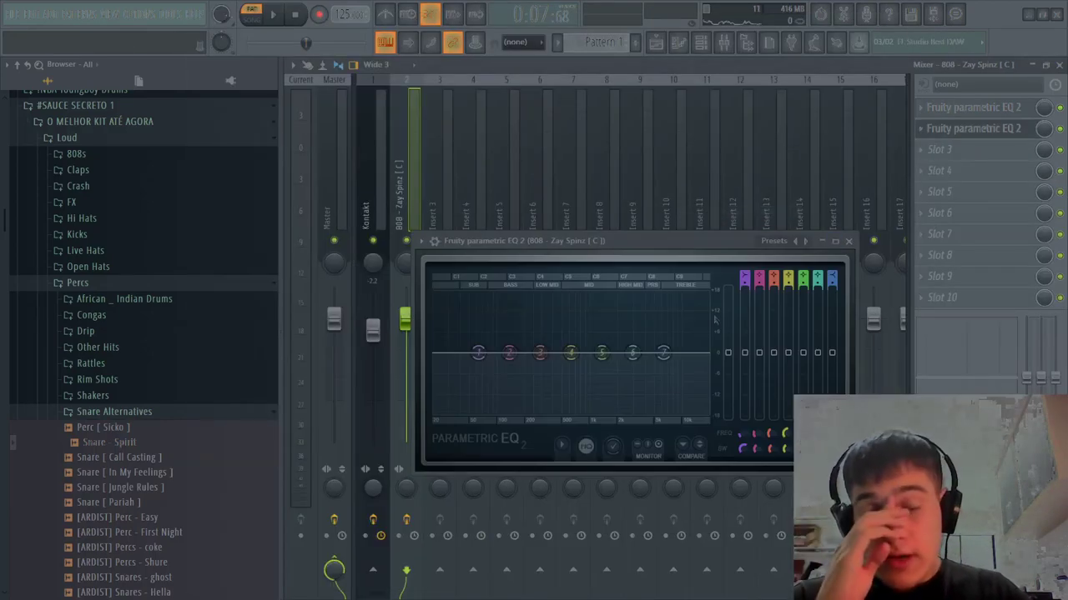
{"action": "key", "text": "space"}
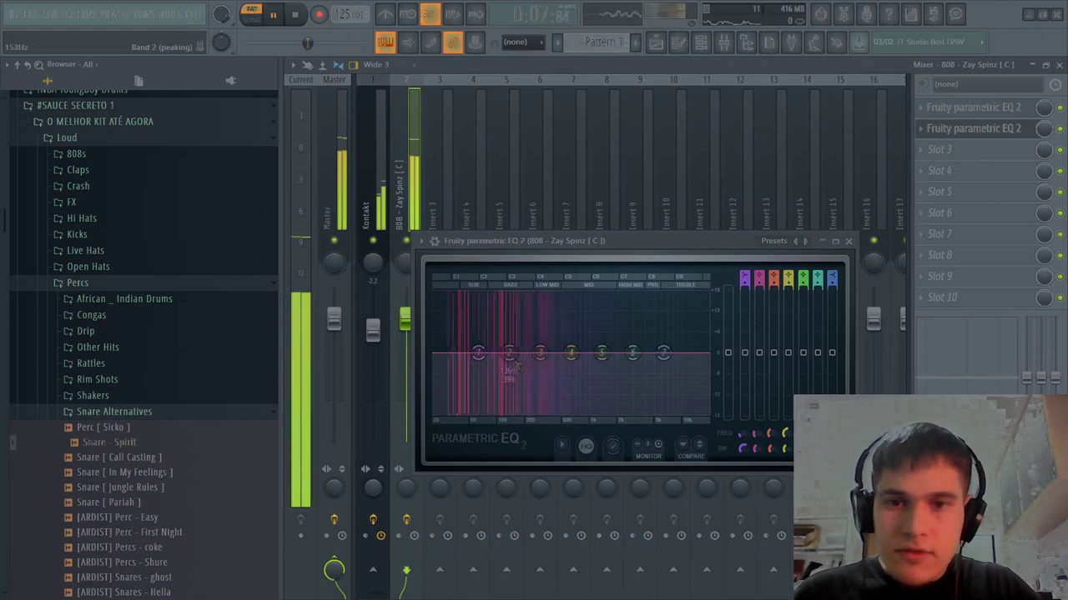
Try boosting band 2 of the second equalizer by about 2.2 dB at 37 Hz, and reset the band
{"action": "left_click_drag", "start_coordinate": [509, 353], "coordinate": [458, 350]}
{"action": "key", "text": "space"}
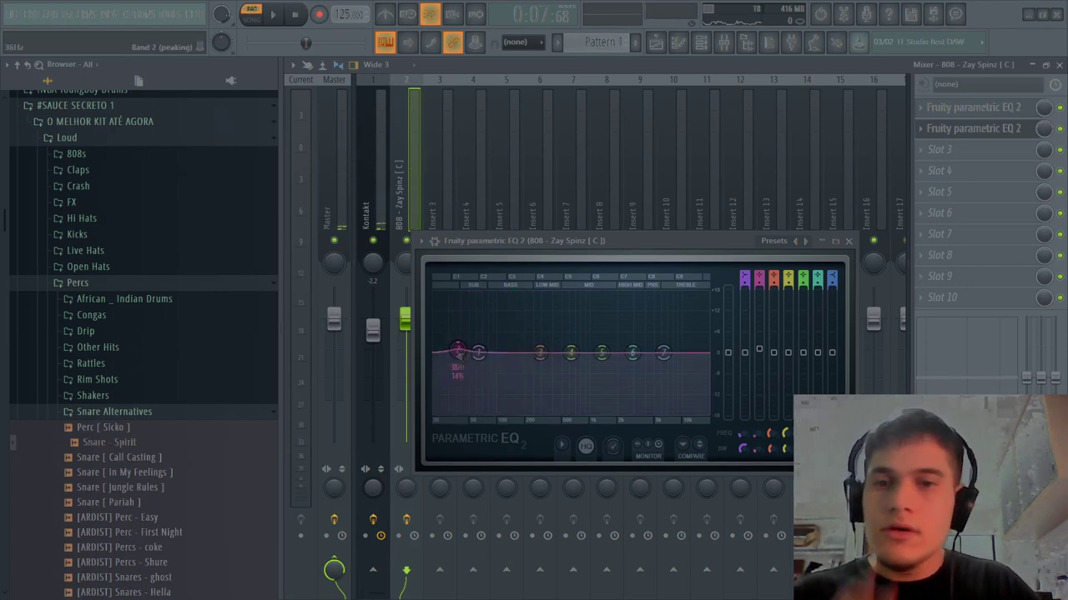
{"action": "key", "text": "space"}
{"action": "left_click_drag", "start_coordinate": [457, 346], "coordinate": [457, 345]}
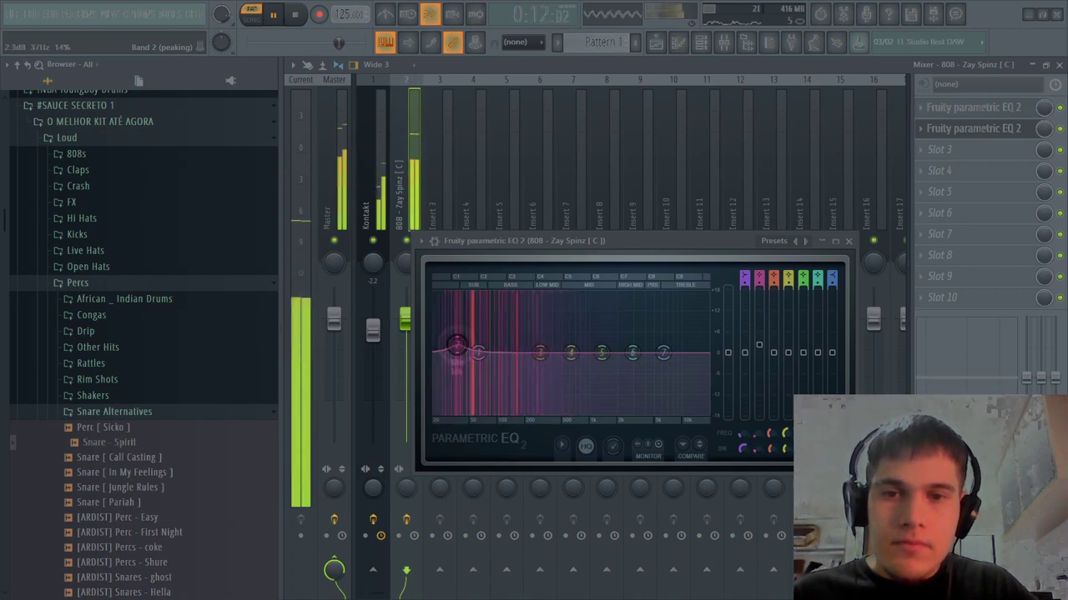
{"action": "key", "text": "space"}
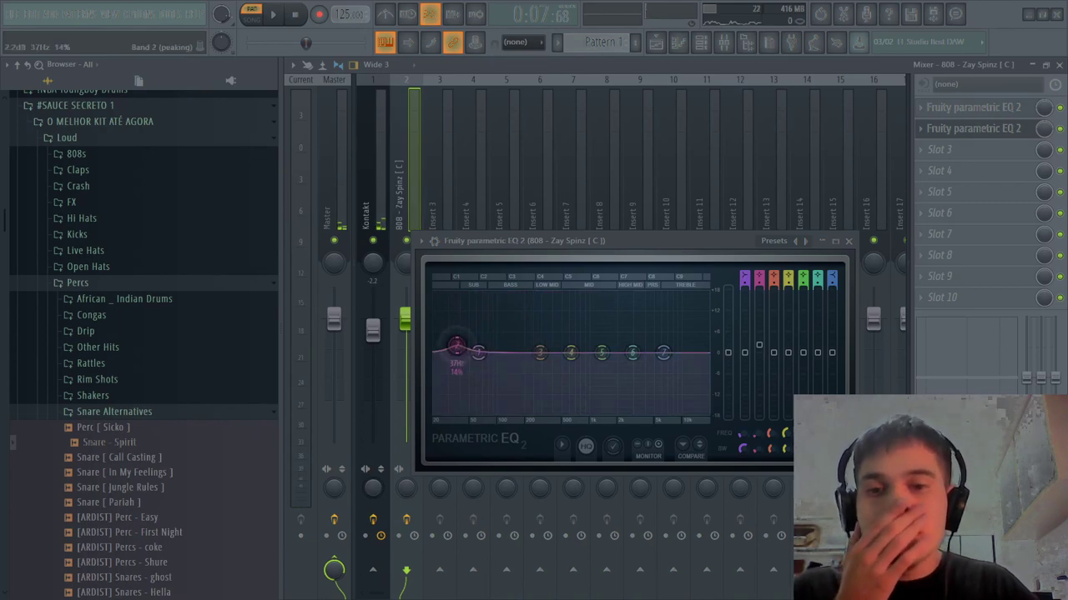
{"action": "right_click", "coordinate": [459, 348]}
{"action": "left_click", "coordinate": [473, 362]}
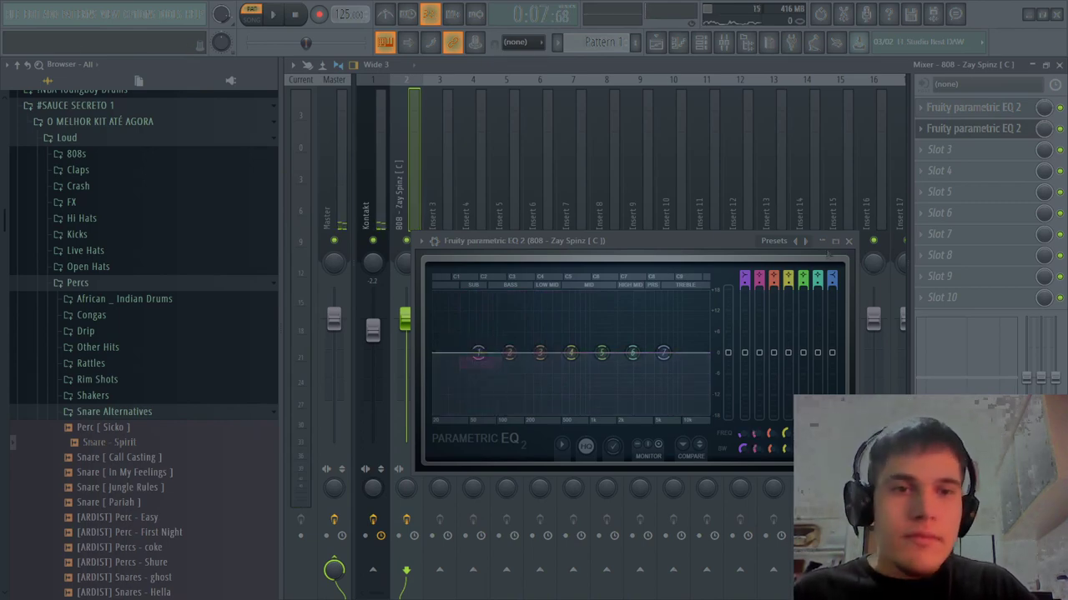
{"action": "left_click", "coordinate": [849, 241]}
Add RBass Mono to slot 3 of the 808 insert
{"action": "left_click", "coordinate": [941, 150]}
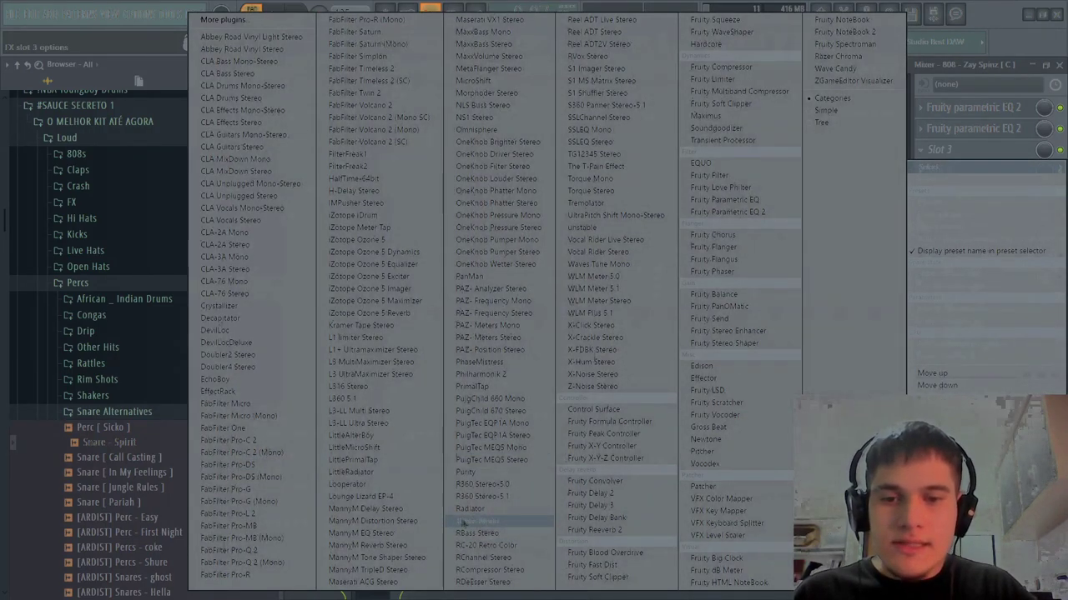
{"action": "left_click", "coordinate": [463, 521]}
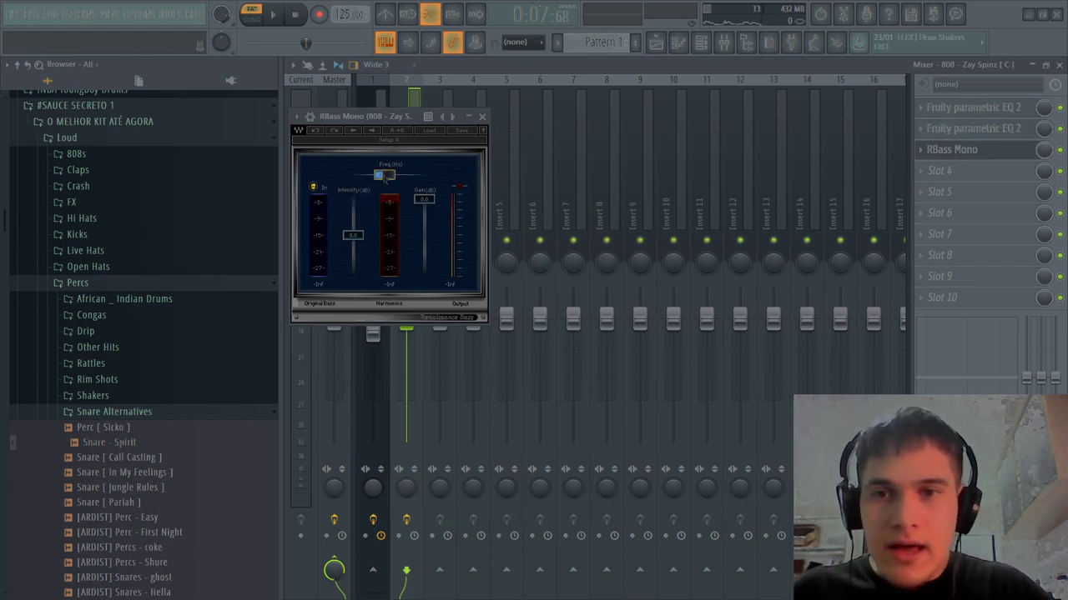
Probe the 808's low end around 38 Hz with band 2 of the slot 2 equalizer, and reset the band
{"action": "left_click", "coordinate": [967, 129]}
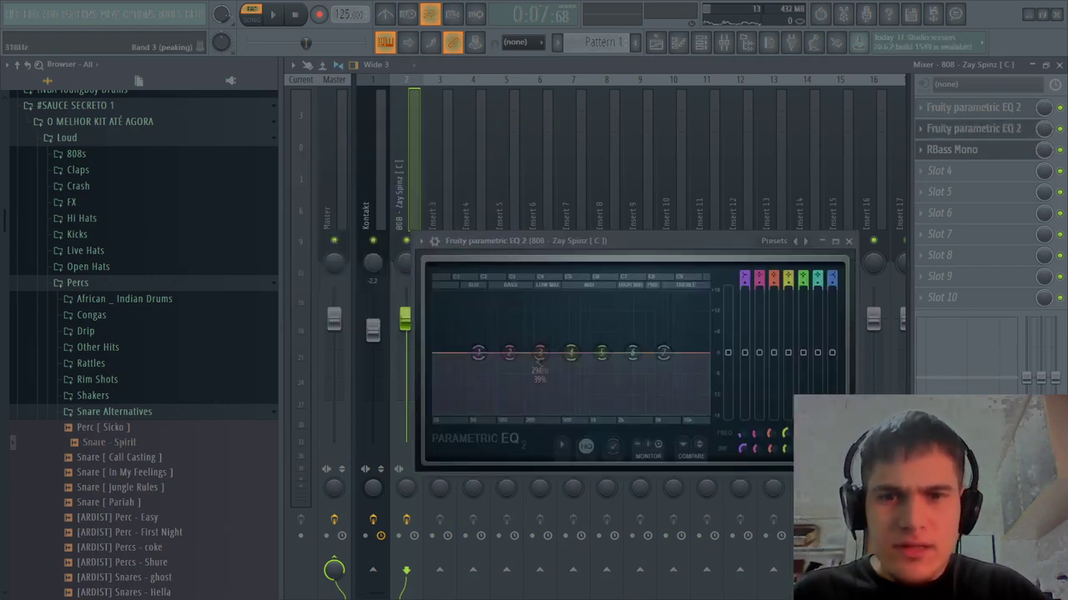
{"action": "left_click_drag", "start_coordinate": [441, 347], "coordinate": [460, 351]}
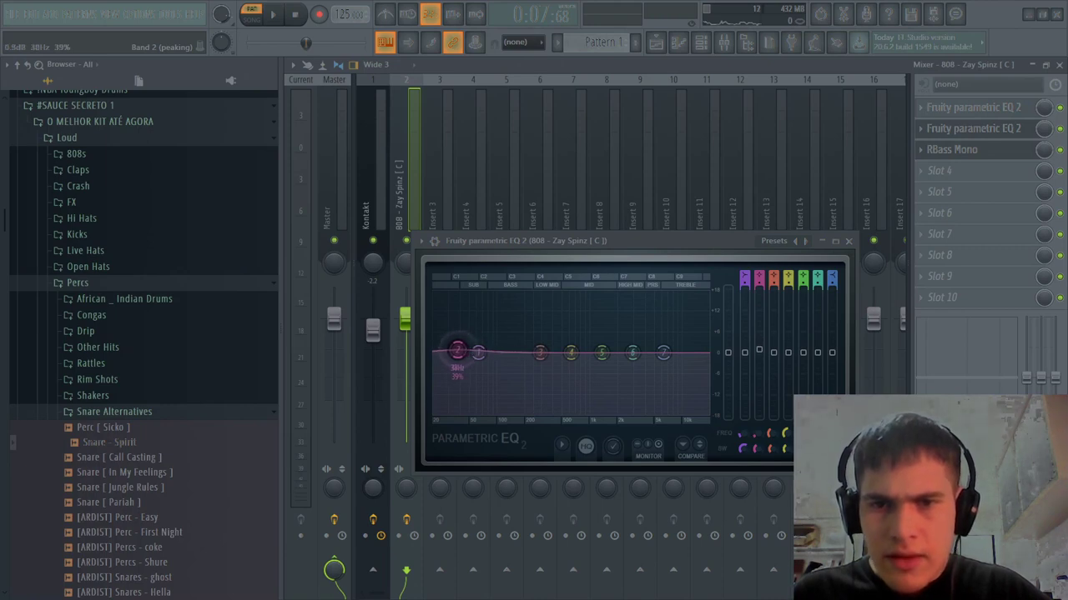
{"action": "right_click", "coordinate": [458, 351]}
{"action": "left_click", "coordinate": [478, 367]}
Set the RBass Mono frequency to 38 Hz and play the pattern
{"action": "left_click", "coordinate": [972, 150]}
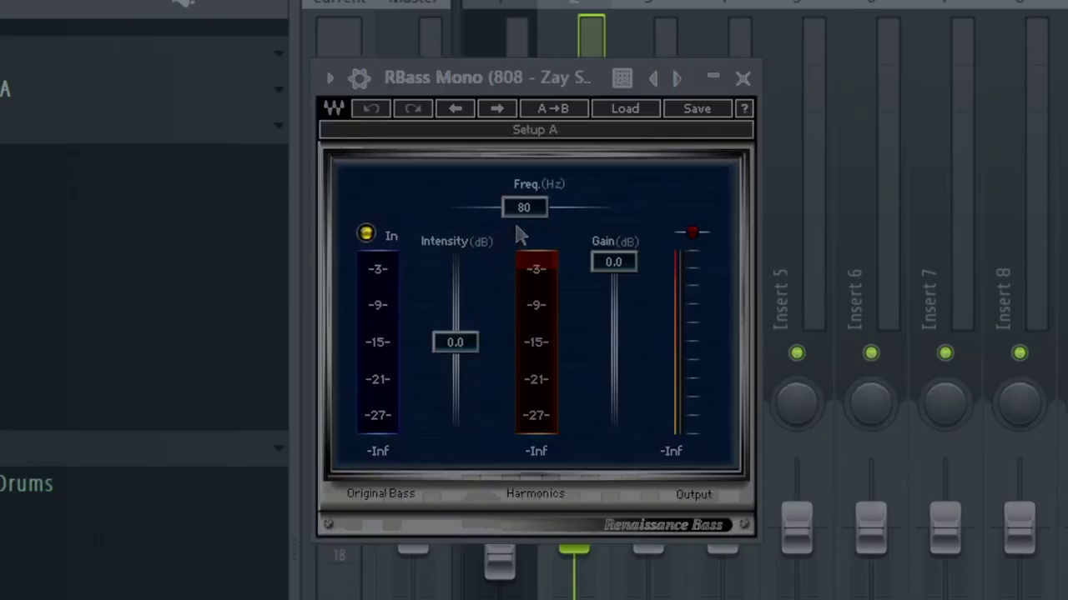
{"action": "left_click_drag", "start_coordinate": [380, 177], "coordinate": [372, 177]}
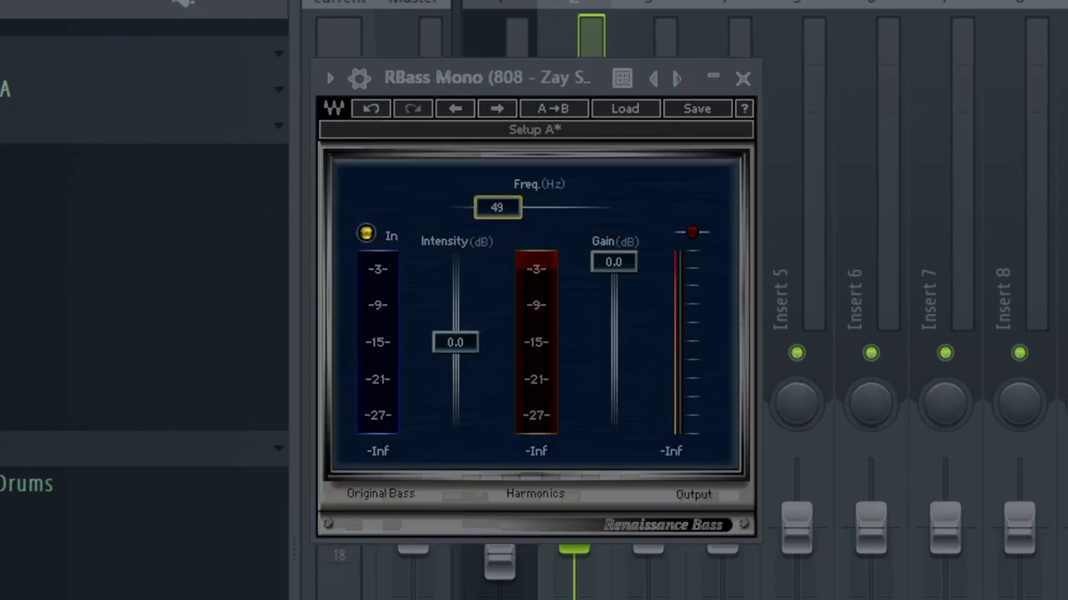
{"action": "double_click", "coordinate": [498, 210]}
{"action": "type", "text": "38"}
{"action": "key", "text": "Return"}
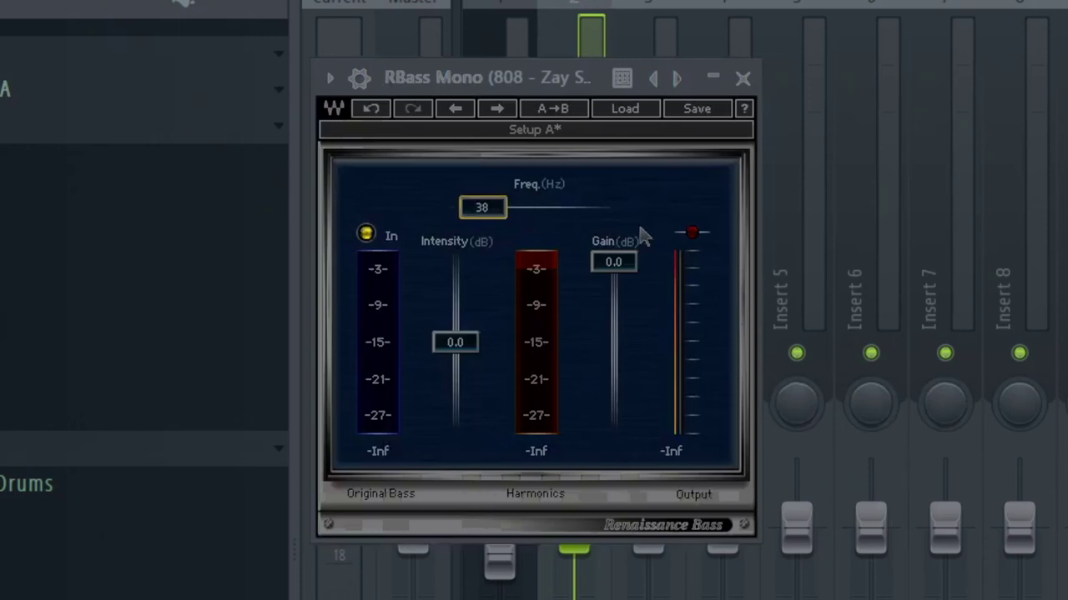
{"action": "key", "text": "space"}
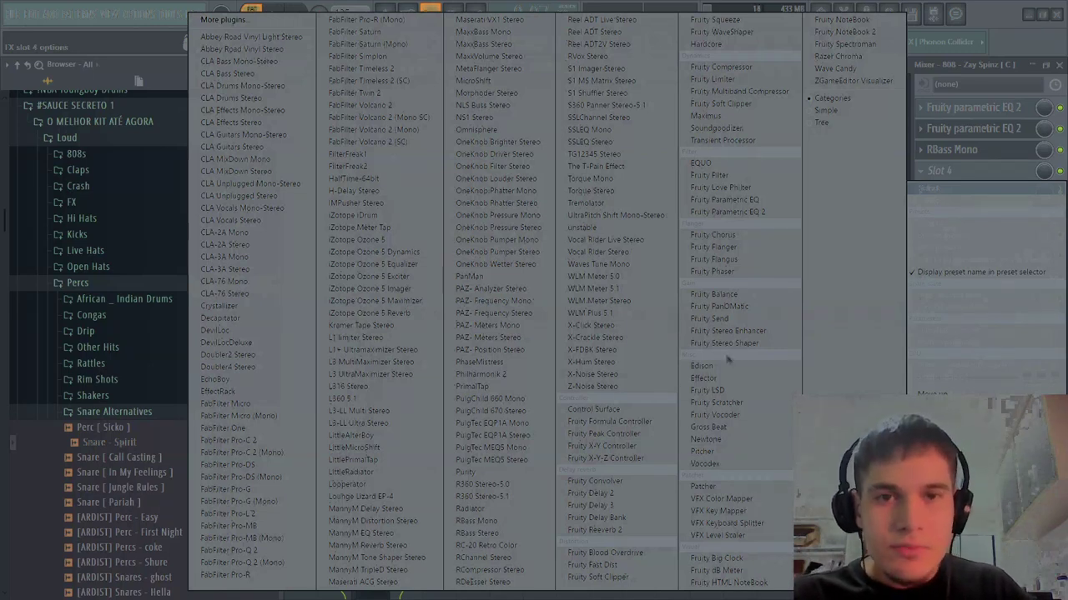
Add DevilLoc to slot 4 of the 808 insert and adjust its Crunch amount
{"action": "left_click", "coordinate": [223, 332]}
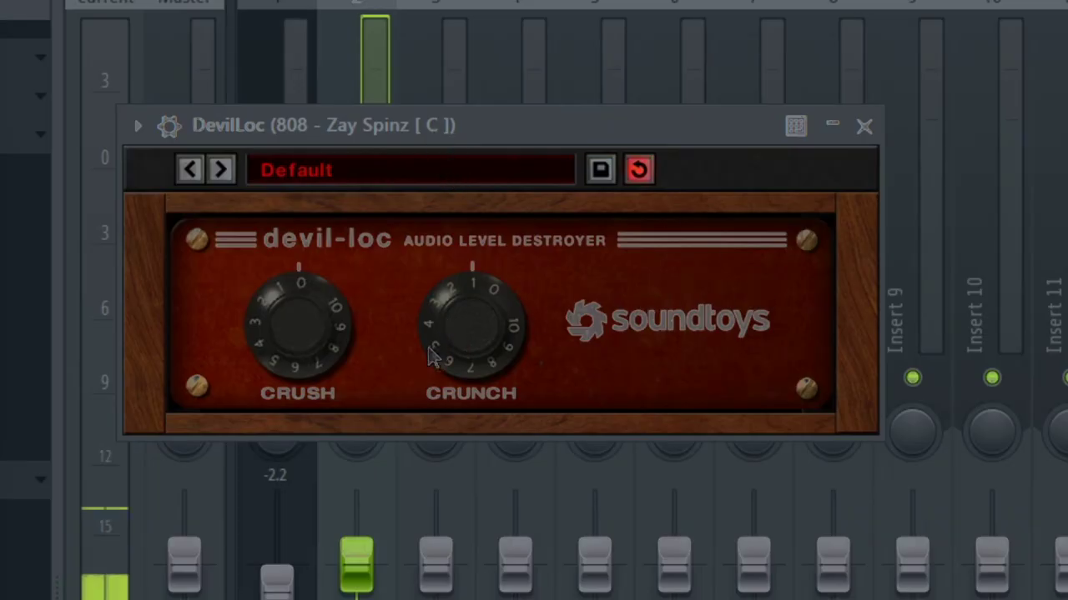
{"action": "left_click_drag", "start_coordinate": [430, 355], "coordinate": [442, 323]}
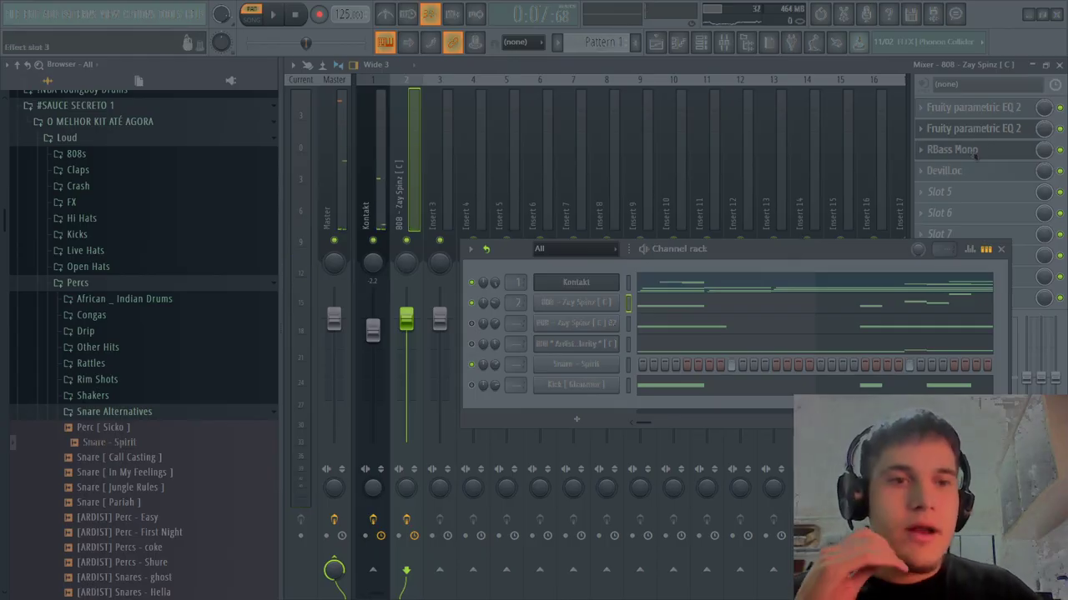
Compare the 808 with and without its effect chain while the pattern plays
{"action": "left_click", "coordinate": [974, 169]}
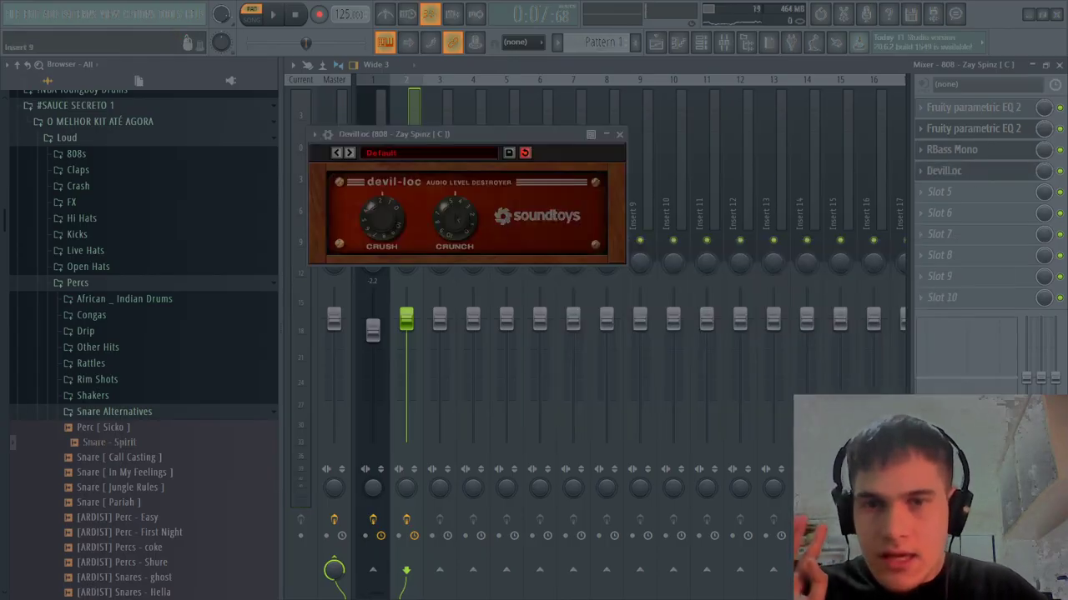
{"action": "key", "text": "space"}
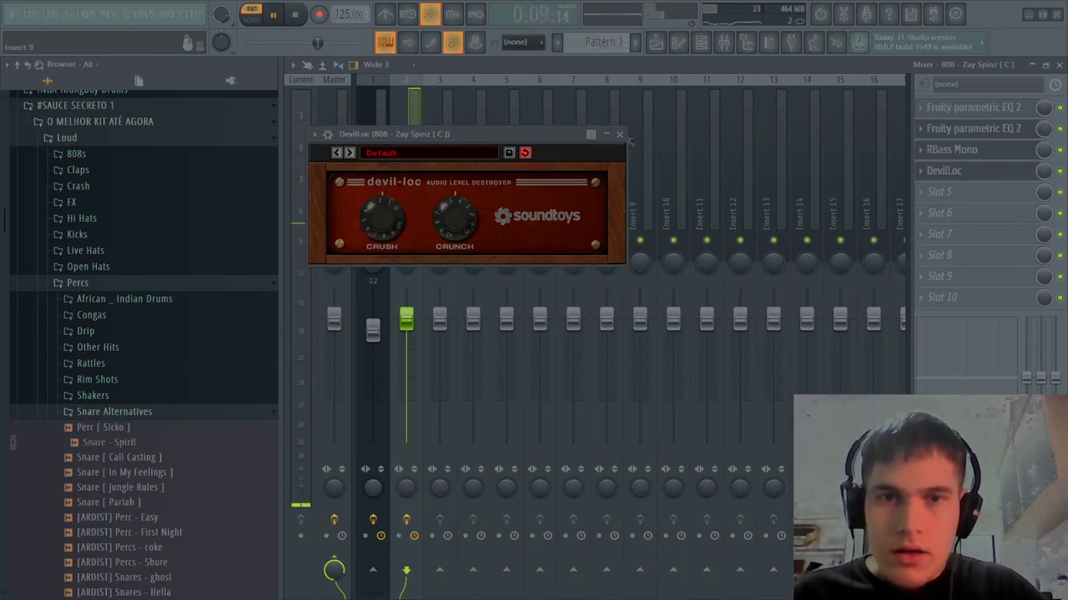
{"action": "left_click", "coordinate": [619, 134]}
{"action": "key", "text": "space"}
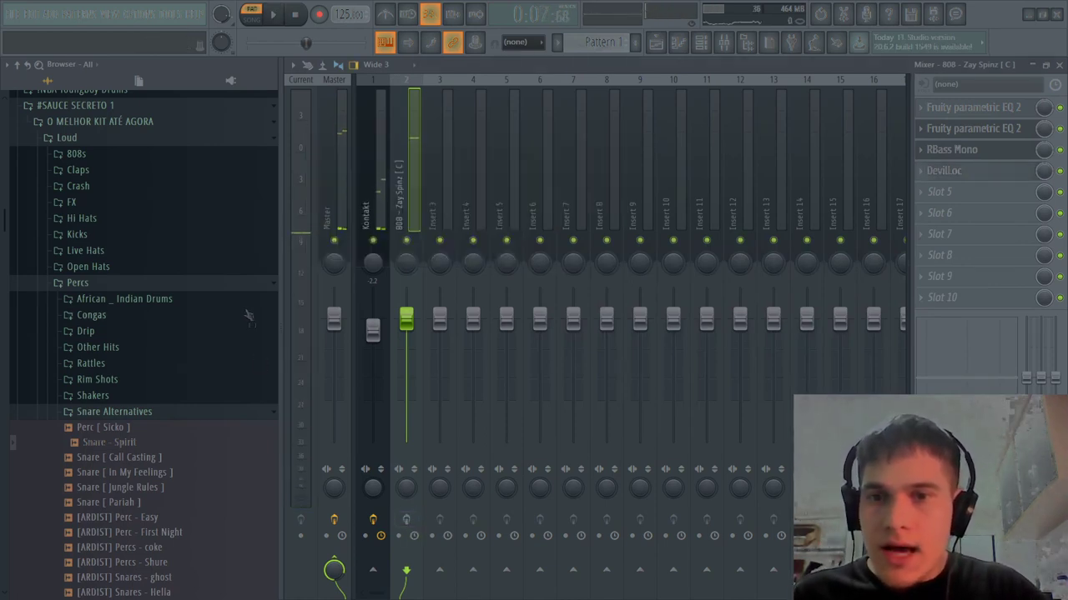
{"action": "key", "text": "space"}
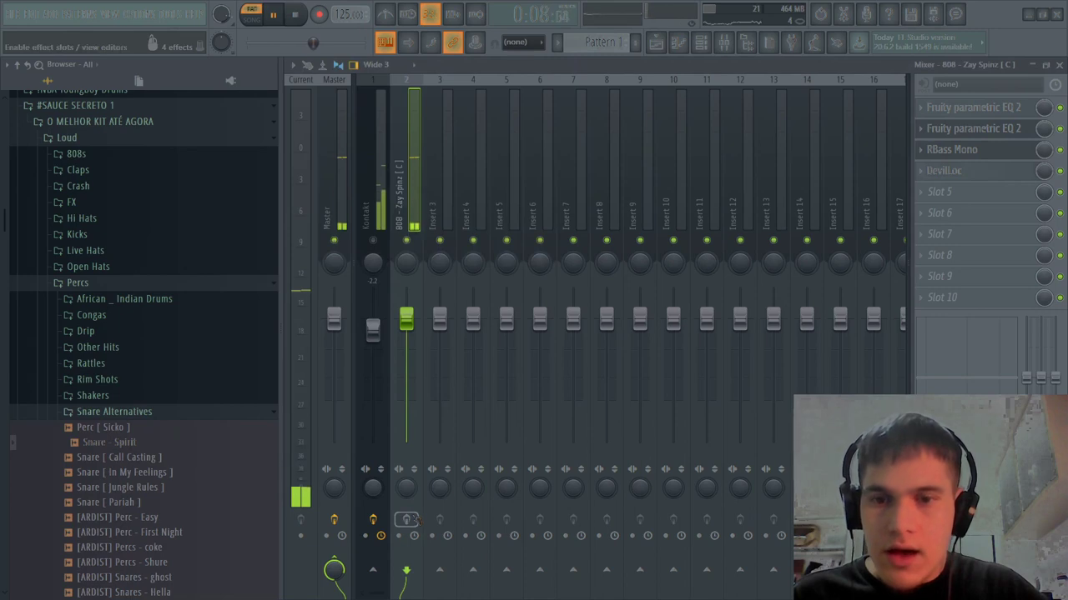
{"action": "left_click", "coordinate": [406, 519]}
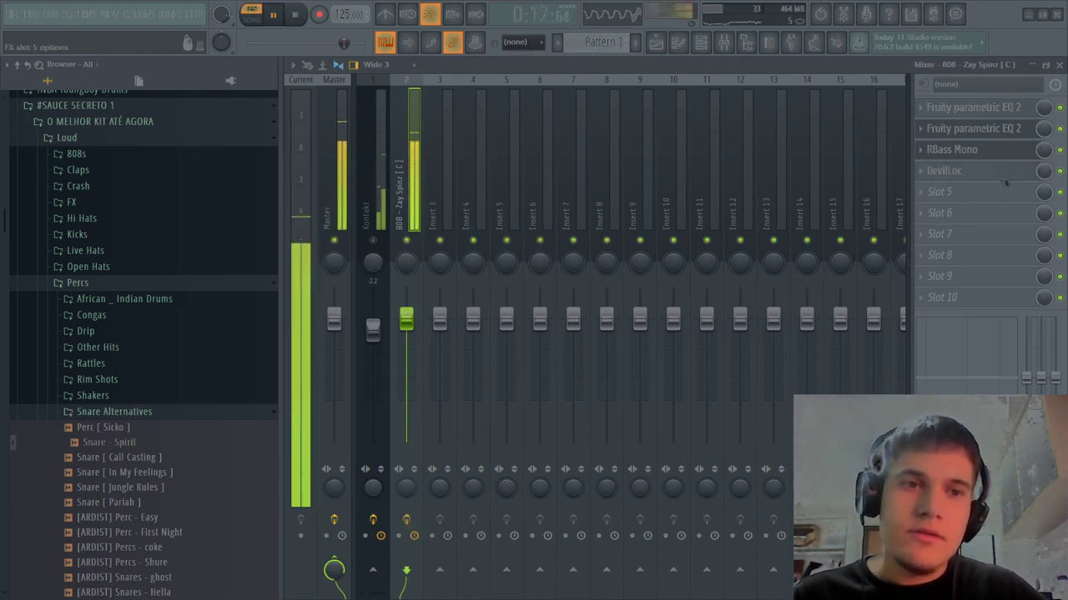
Readjust DevilLoc's Crunch amount by ear and bypass the effect in slot 4
{"action": "left_click", "coordinate": [995, 175]}
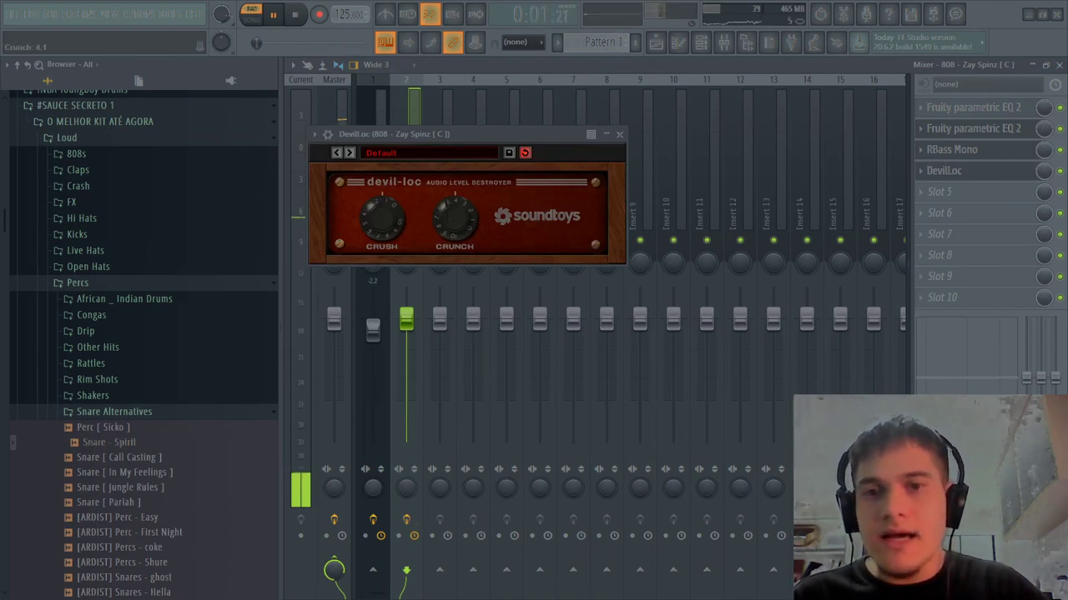
{"action": "left_click_drag", "start_coordinate": [451, 204], "coordinate": [463, 191]}
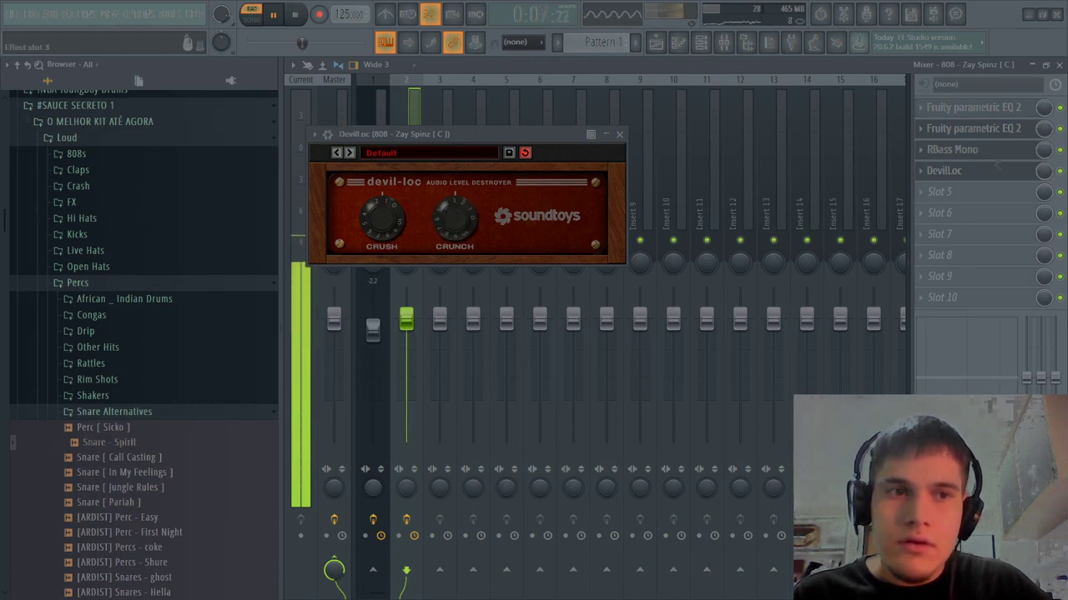
{"action": "left_click", "coordinate": [996, 166]}
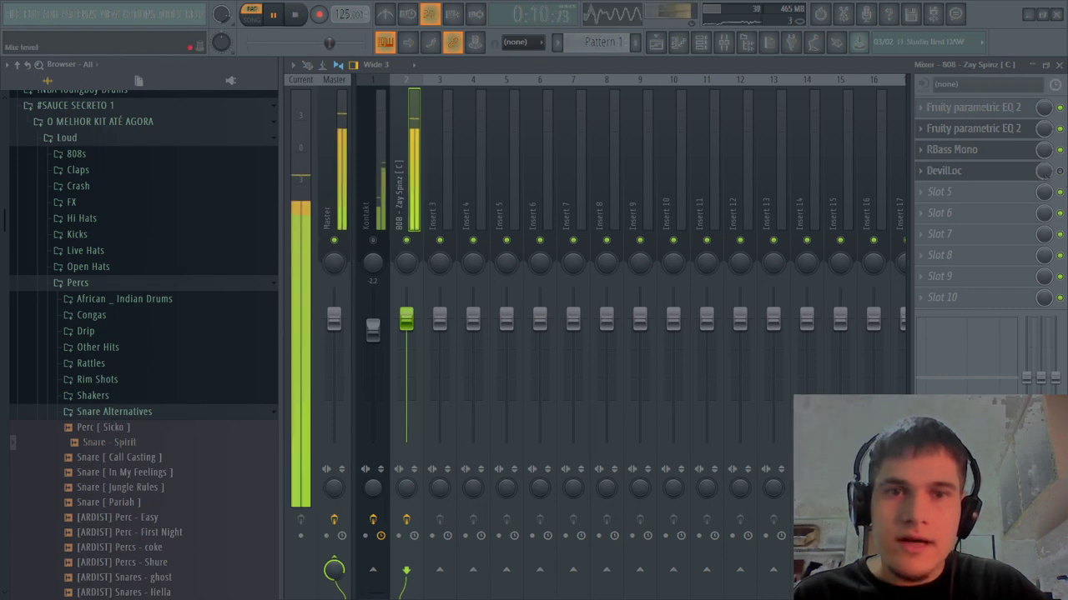
{"action": "key", "text": "space"}
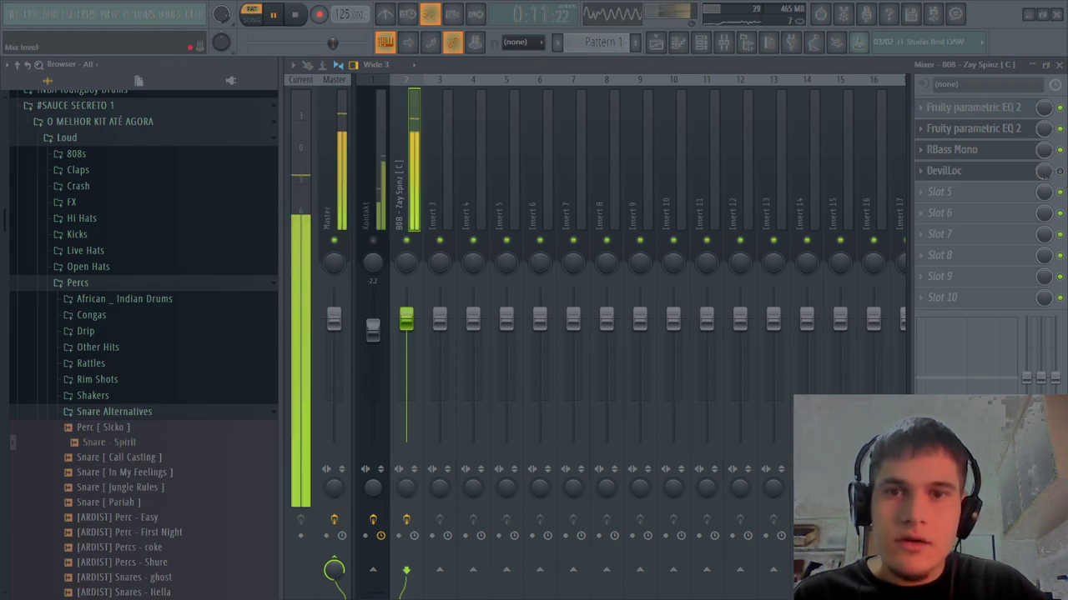
Open the effect choices for slot 5 of the 808 insert
{"action": "left_click", "coordinate": [989, 192]}
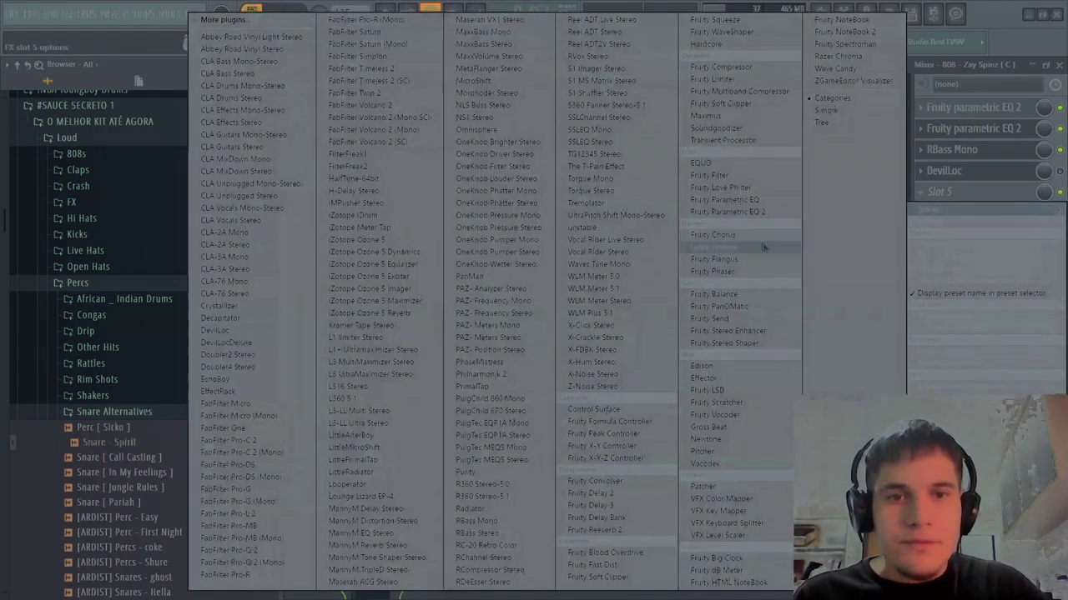